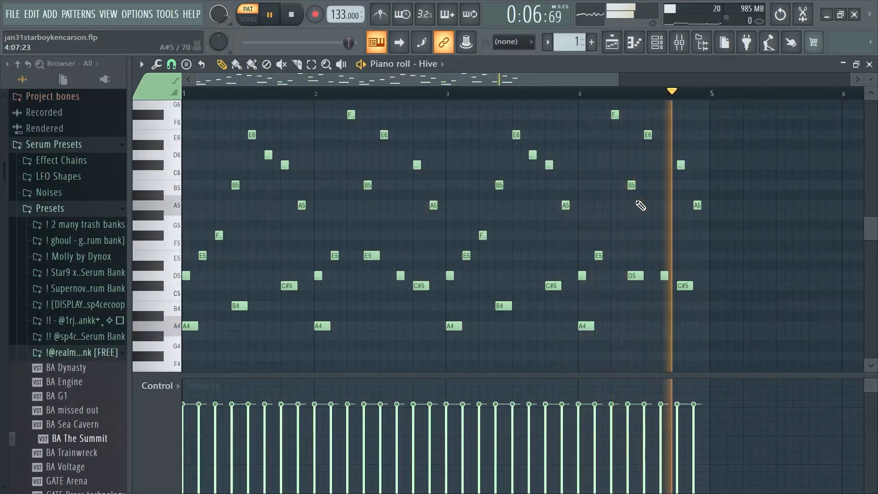
# Stop the Hive pattern and play back the Hive #2 melody in pattern 2.
pyautogui.press('space')
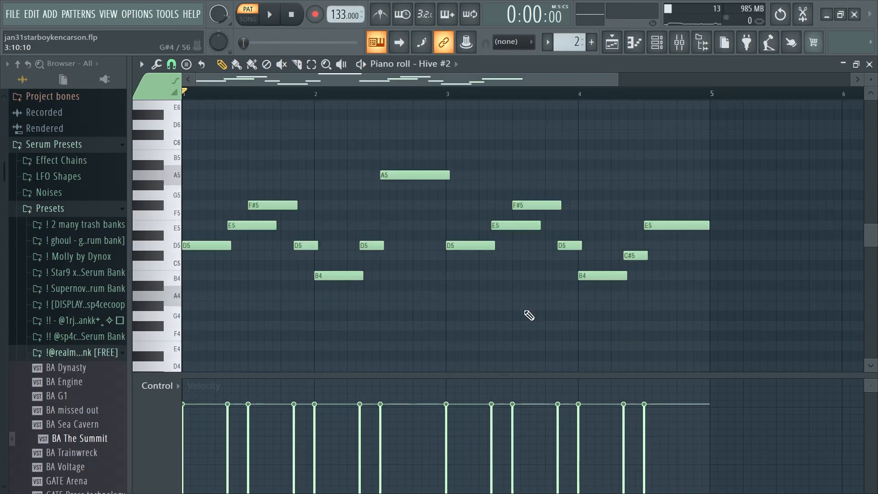
pyautogui.press('space')
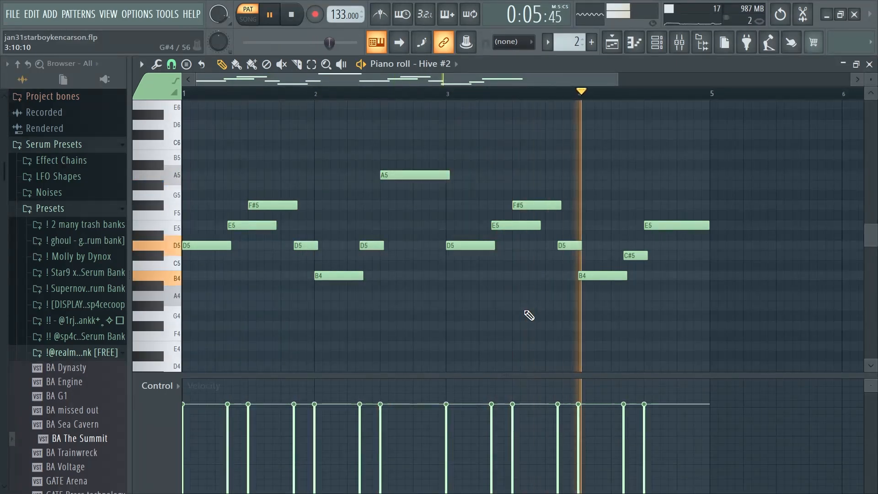
pyautogui.press('space')
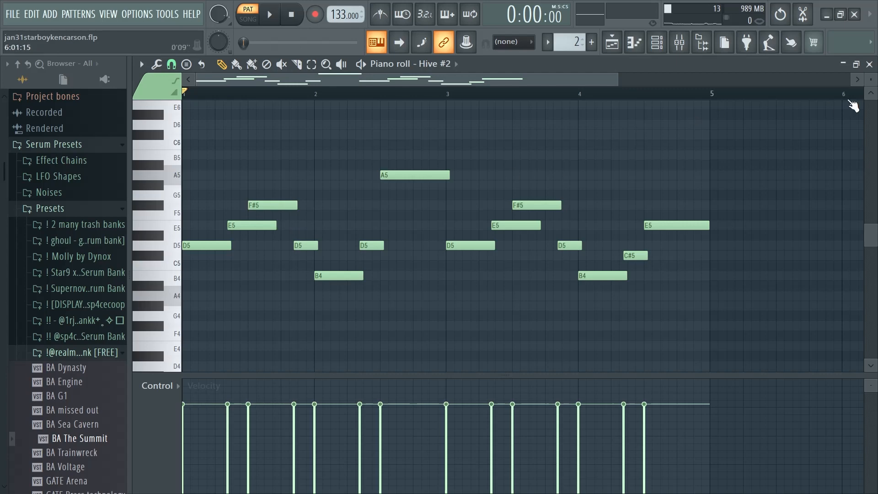
# Switch to pattern 3 and play back the Hive #3 notes.
pyautogui.press('KP_Add')
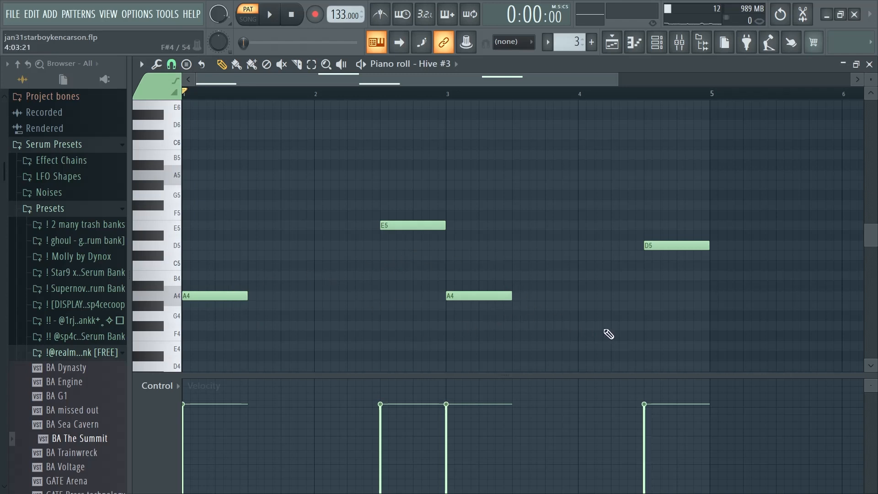
pyautogui.press('space')
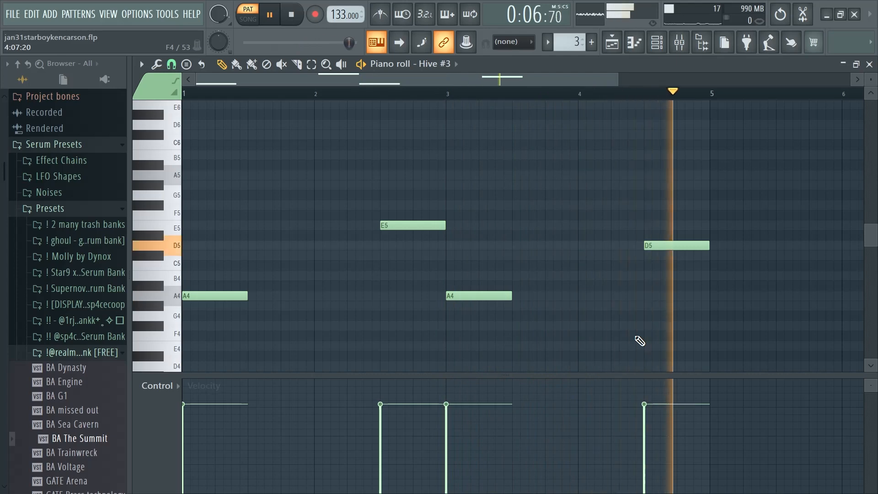
pyautogui.press('space')
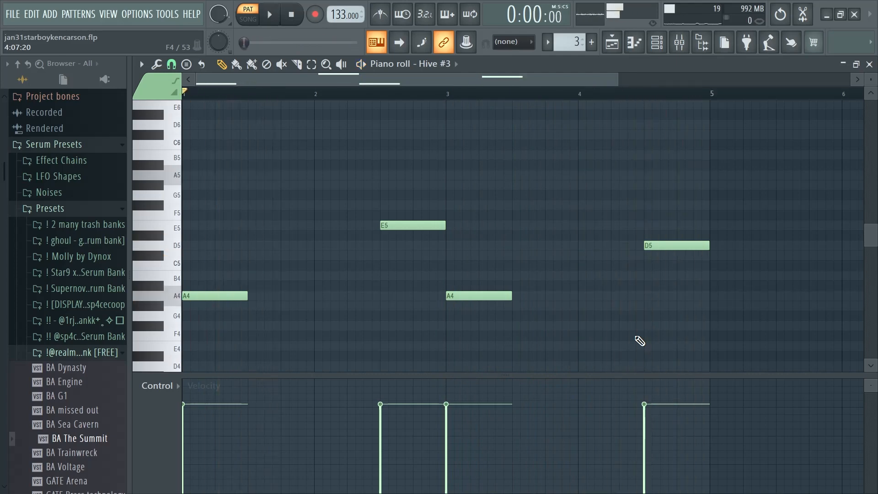
# Switch to pattern 4, Vox - Starboy, and inspect the Portal effect on its mixer track, Insert 4.
pyautogui.press('KP_Add')
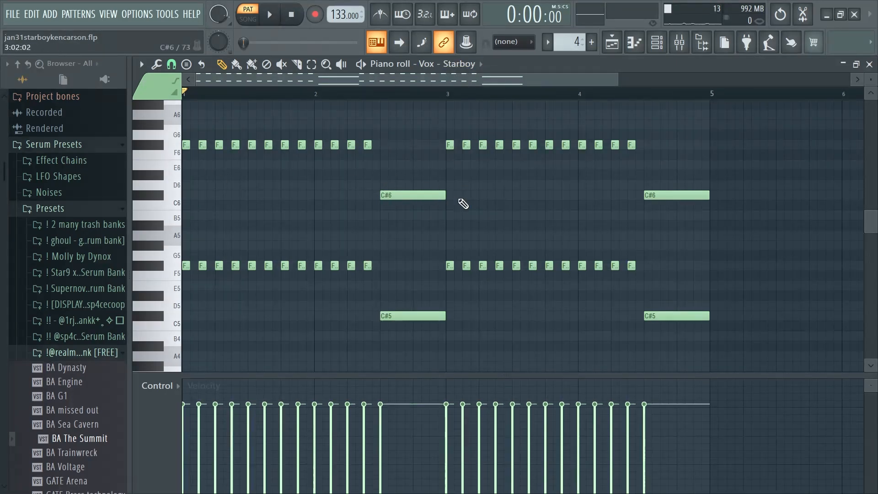
pyautogui.press('F9')
pyautogui.click(760, 128)
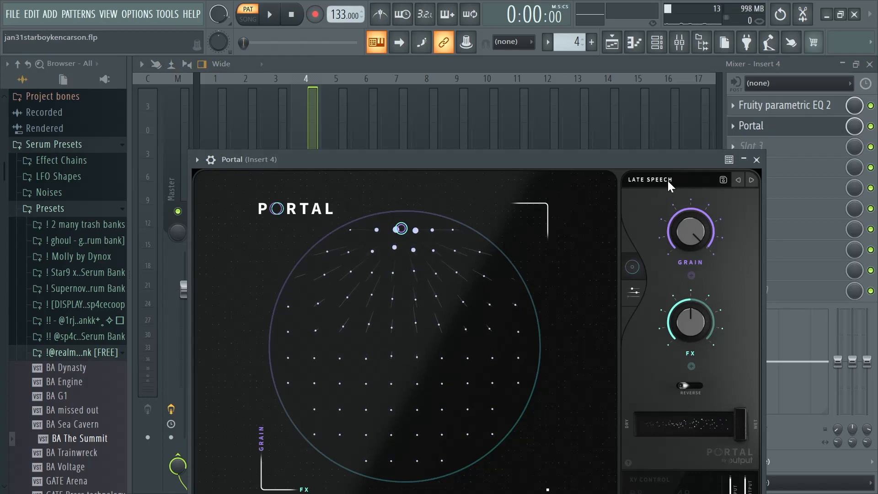
pyautogui.click(757, 160)
pyautogui.press('F9')
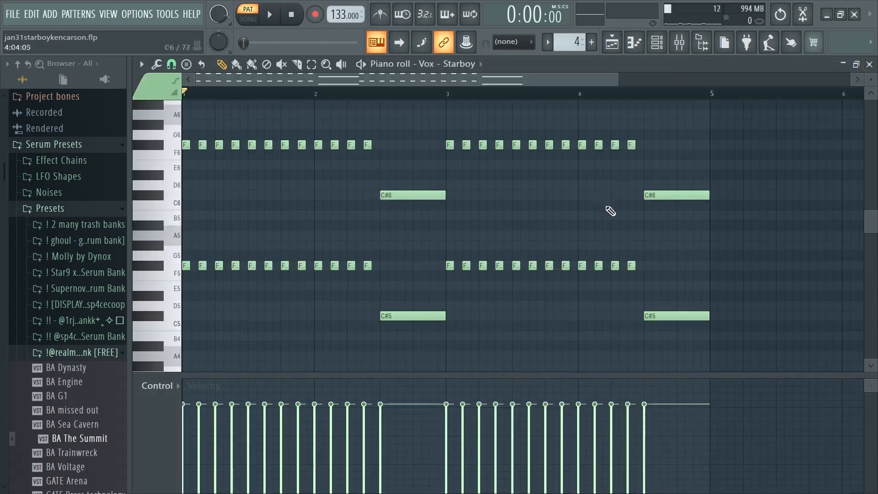
# Play back the Vox - Starboy and Vox - Starboy #2 patterns one after the other.
pyautogui.press('space')
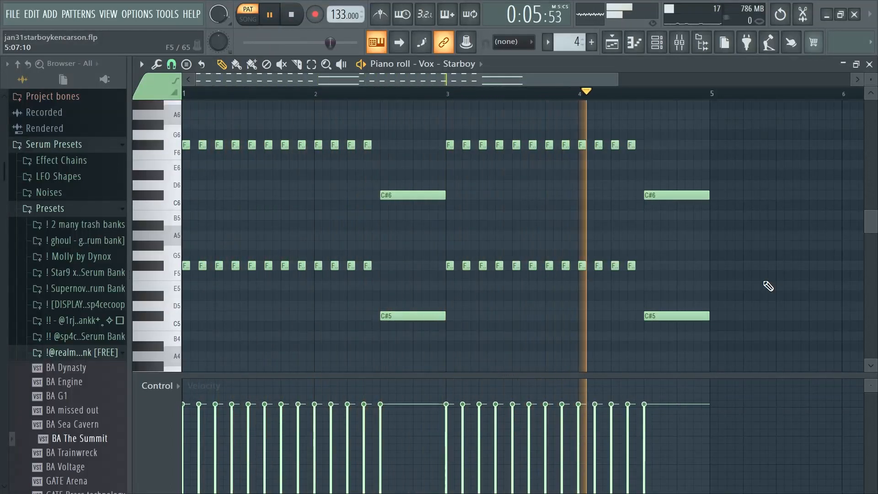
pyautogui.press('space')
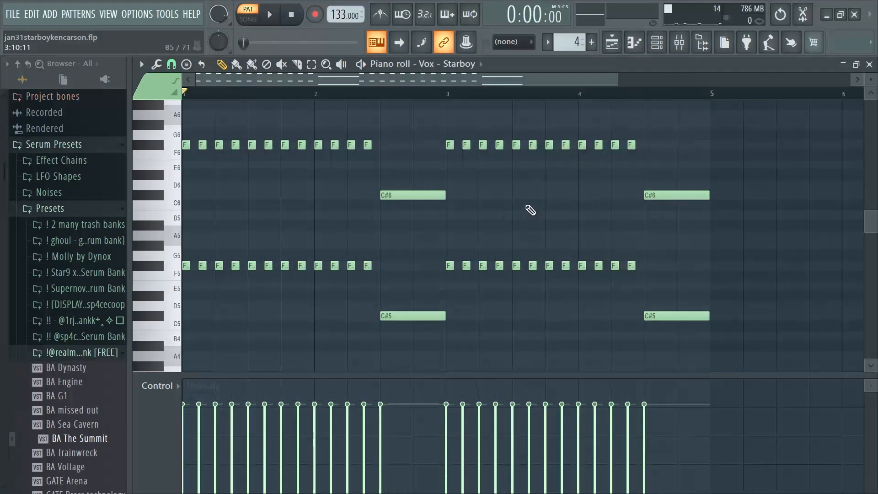
pyautogui.press('KP_Add')
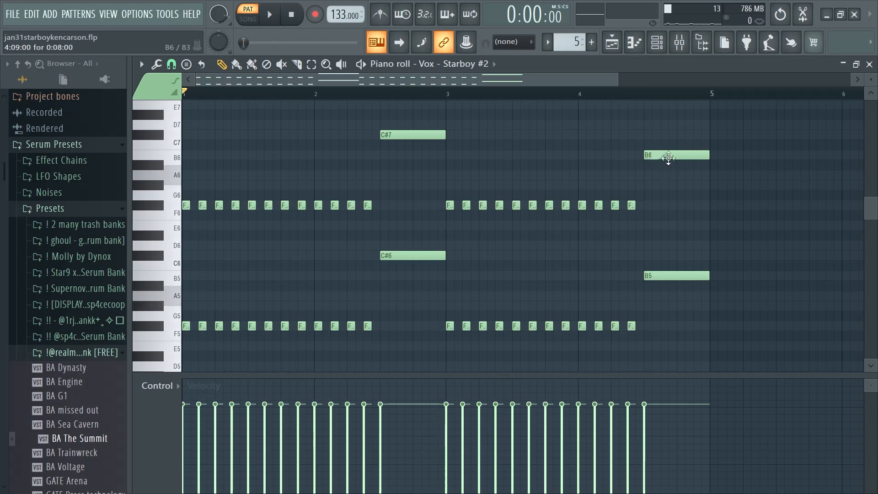
pyautogui.press('space')
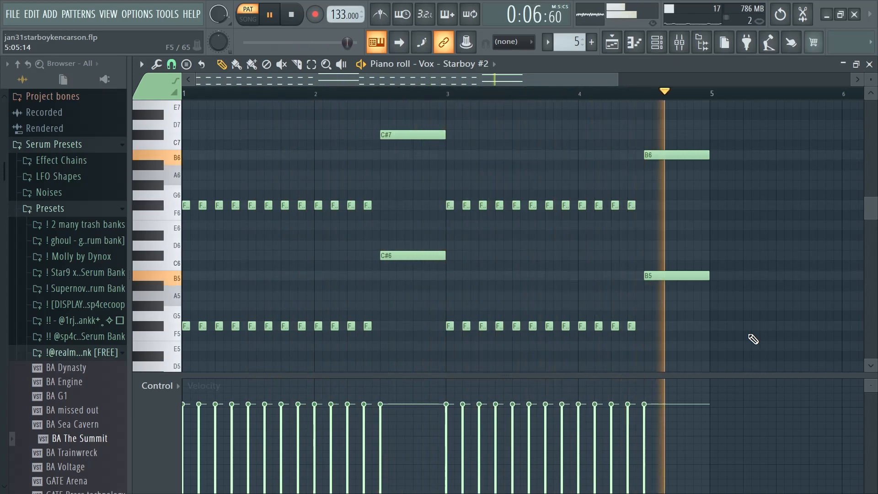
pyautogui.press('space')
# Open the use me hi hat pattern from playlist track 7 and randomize its note velocities with the bipolar levels randomizer.
pyautogui.press('F5')
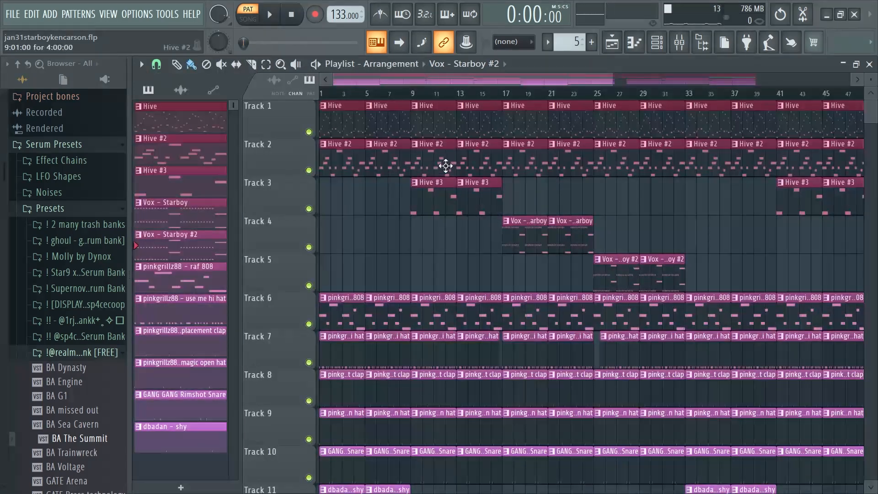
pyautogui.scroll(-1, 526, 228)
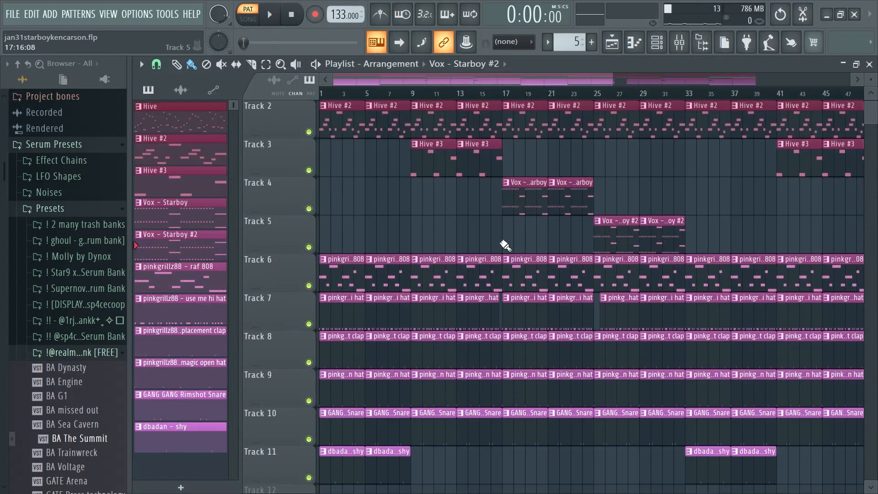
pyautogui.doubleClick(356, 320)
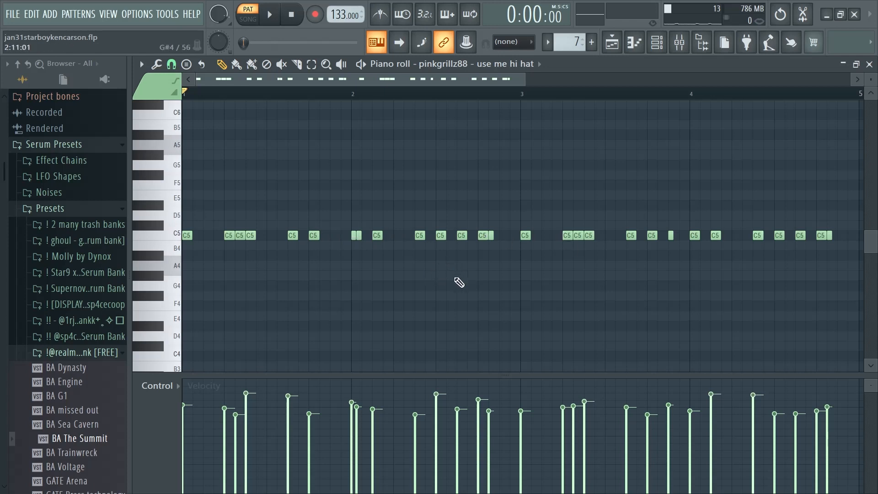
pyautogui.hotkey('alt', 'r')
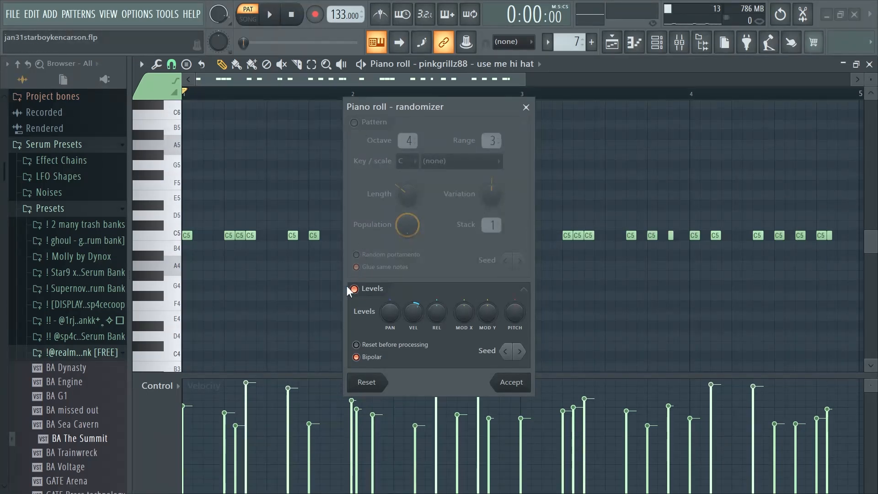
pyautogui.moveTo(413, 311); pyautogui.dragTo(413, 308)
pyautogui.click(511, 382)
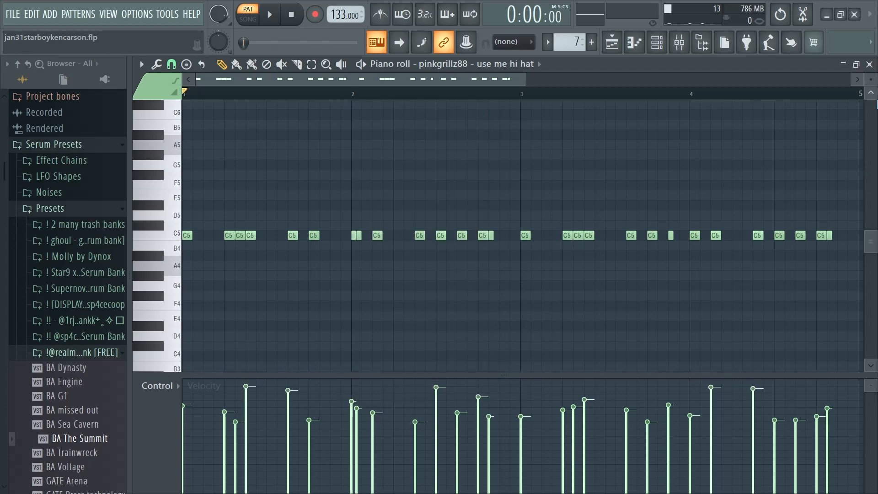
# Play back the use me hi hat pattern and the placement clap pattern.
pyautogui.press('space')
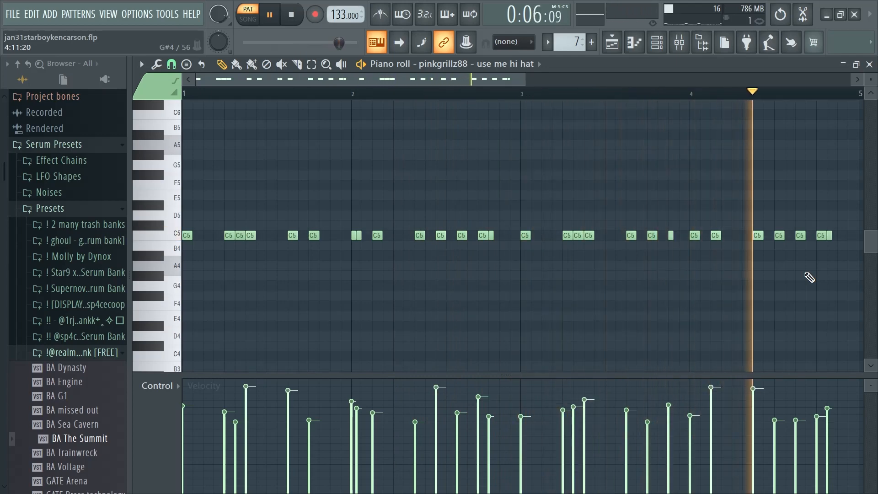
pyautogui.press('space')
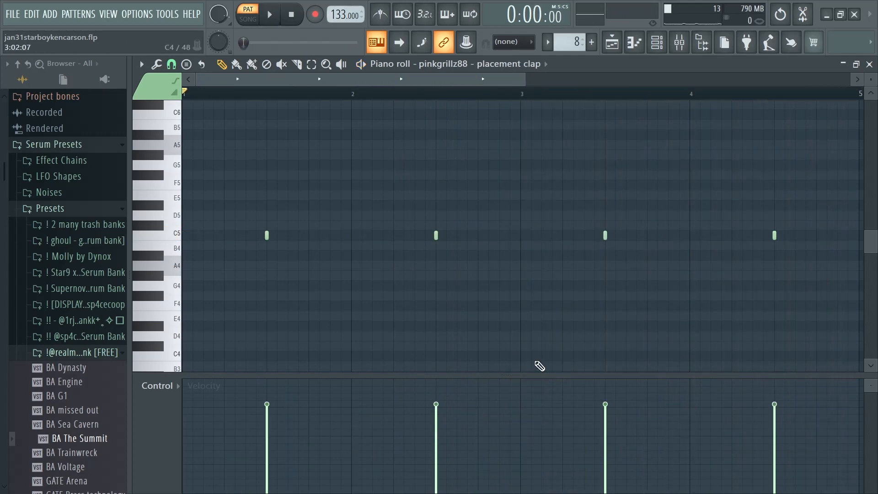
pyautogui.press('space')
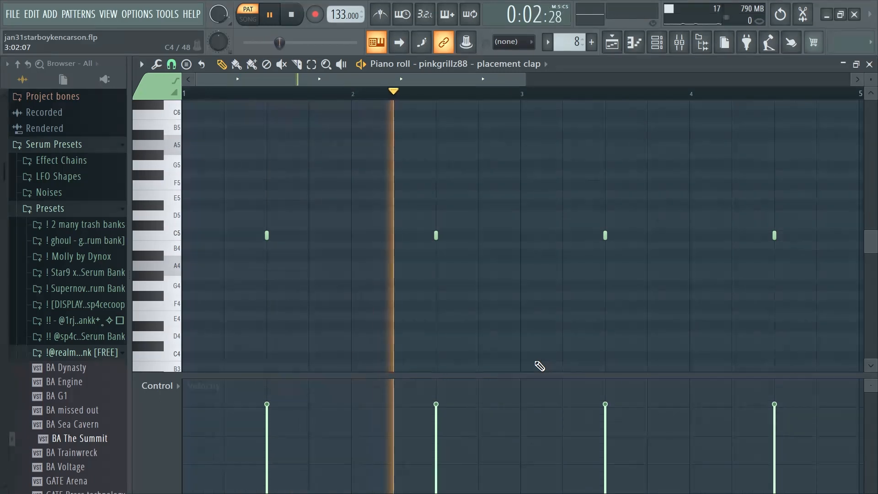
pyautogui.press('space')
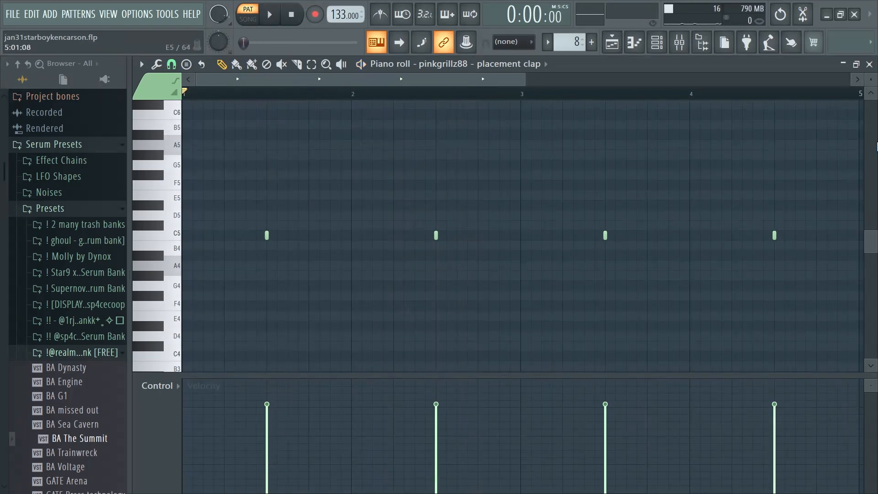
# Audition the remaining percussion patterns 9 to 11: magic open hat, GANG GANG Rimshot Snare and shy.
pyautogui.press('KP_Add')
pyautogui.press('space')
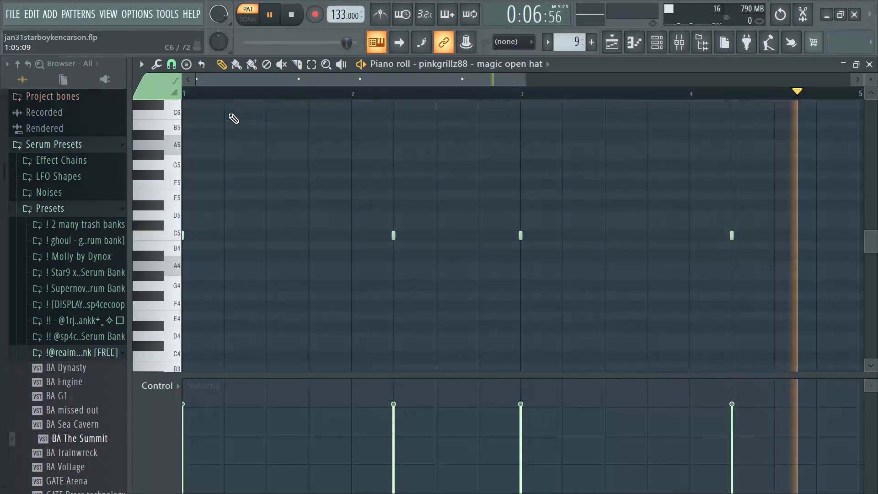
pyautogui.press('space')
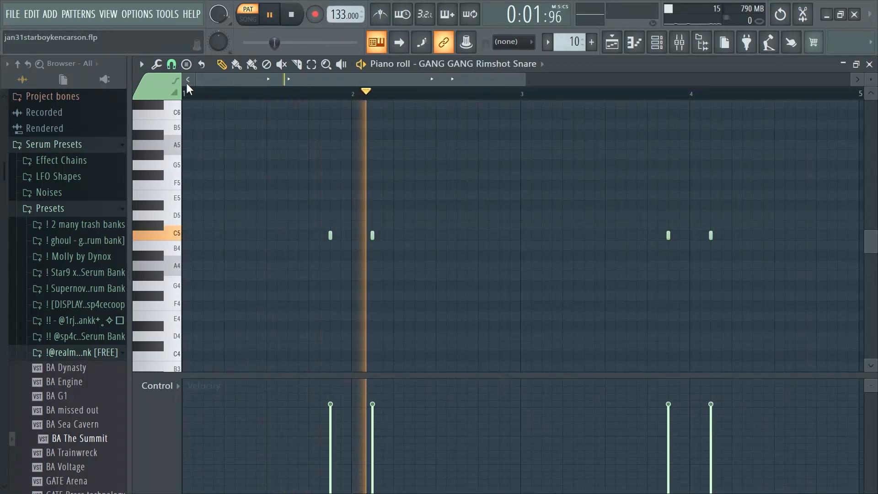
pyautogui.press('space')
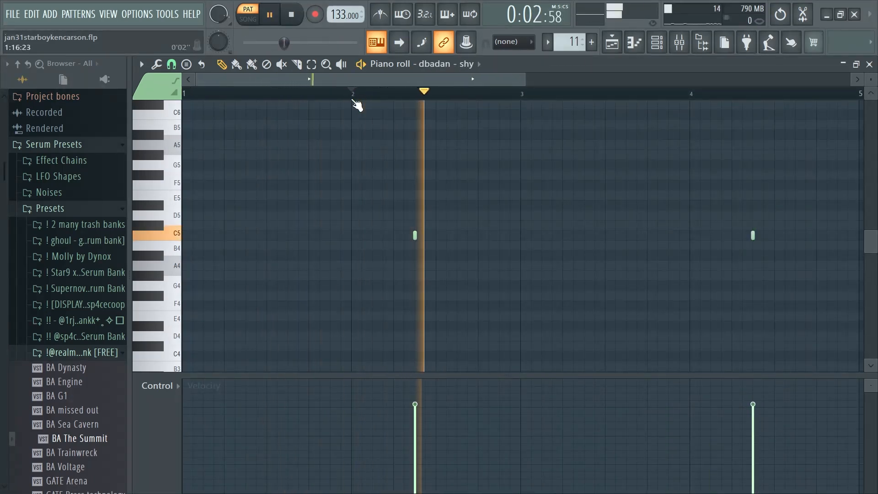
pyautogui.press('space')
# Open the raf 808 pattern from playlist track 6 and play back its bass line.
pyautogui.press('F5')
pyautogui.scroll(-2, 418, 274)
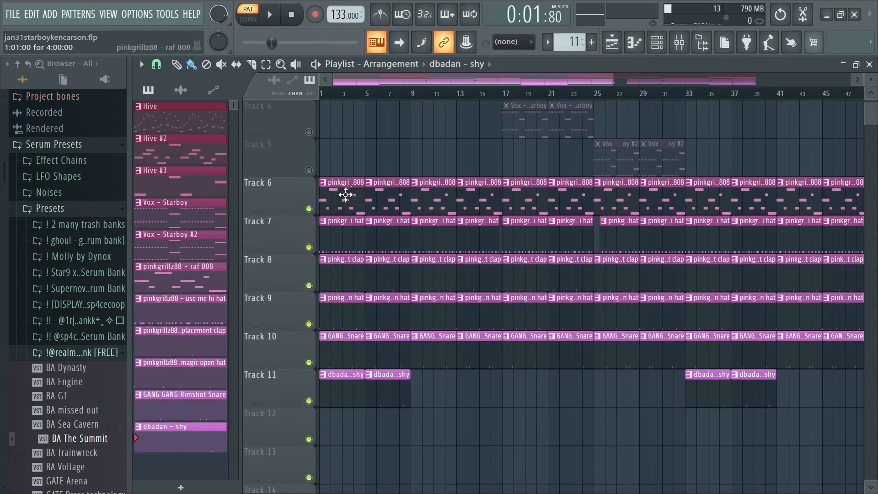
pyautogui.doubleClick(346, 194)
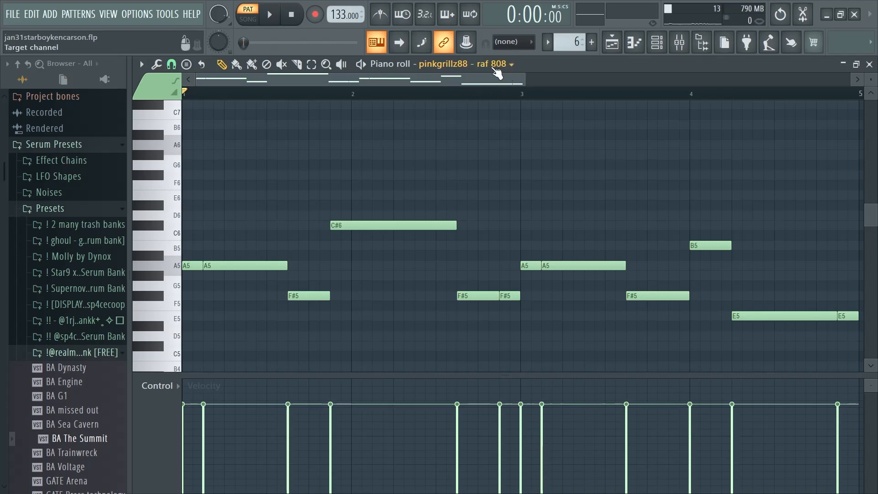
pyautogui.moveTo(524, 82); pyautogui.dragTo(535, 82)
pyautogui.scroll(-1, 316, 219)
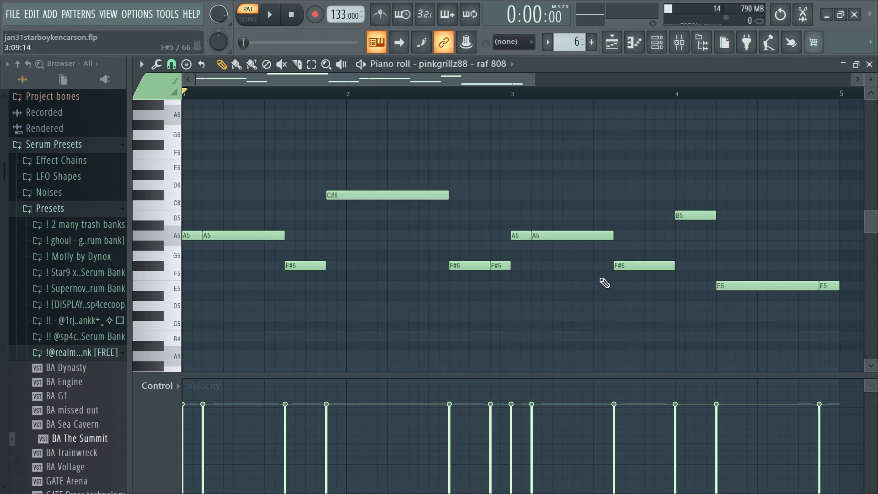
pyautogui.press('space')
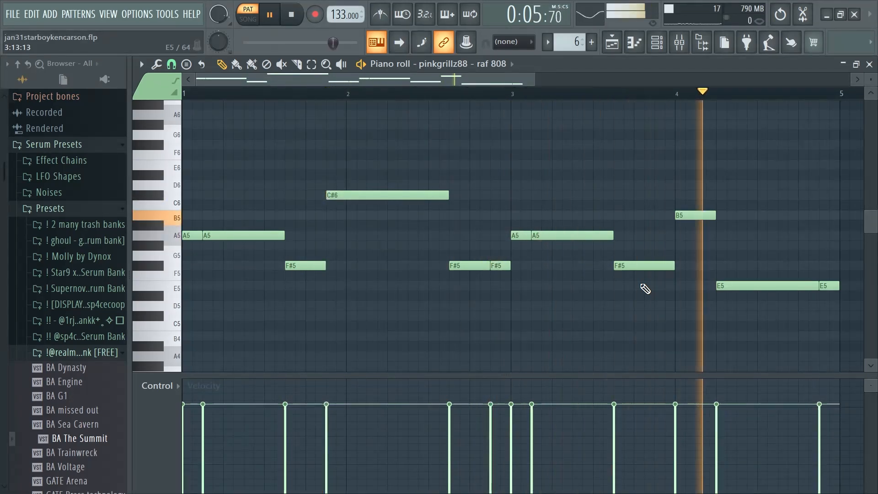
pyautogui.press('space')
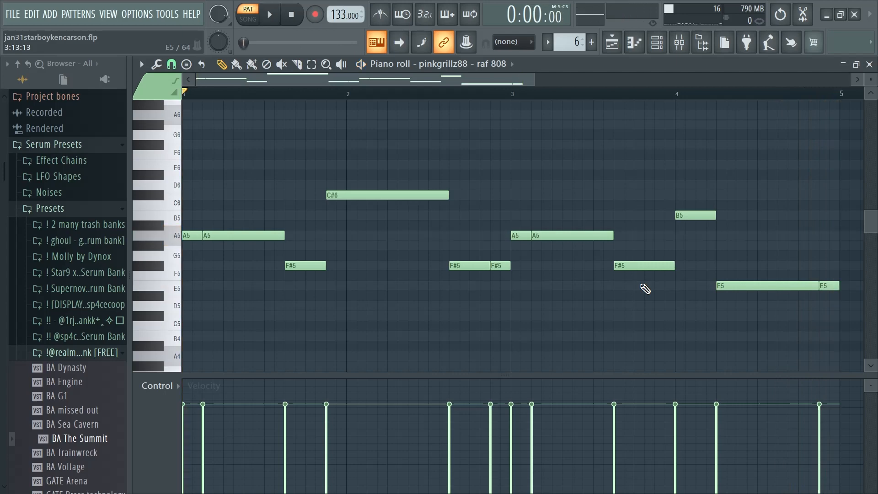
# Play the arrangement's 808 and drum tracks in song mode from the beginning of the playlist.
pyautogui.press('F5')
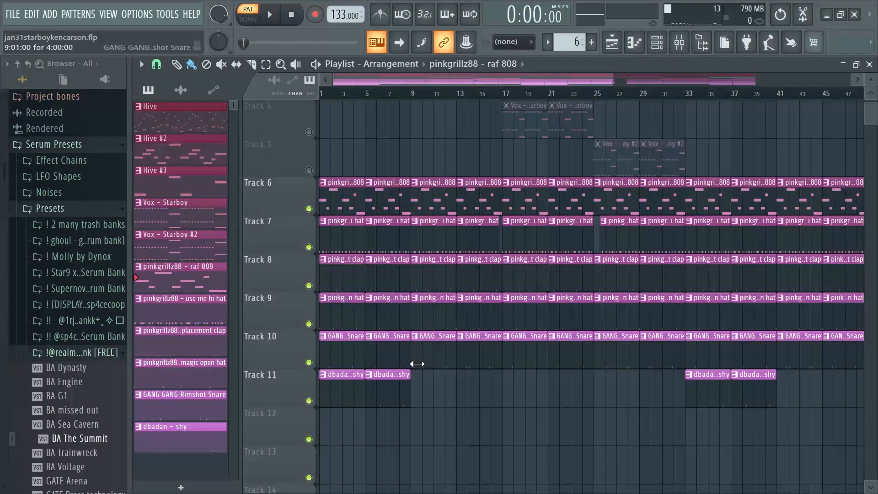
pyautogui.press('space')
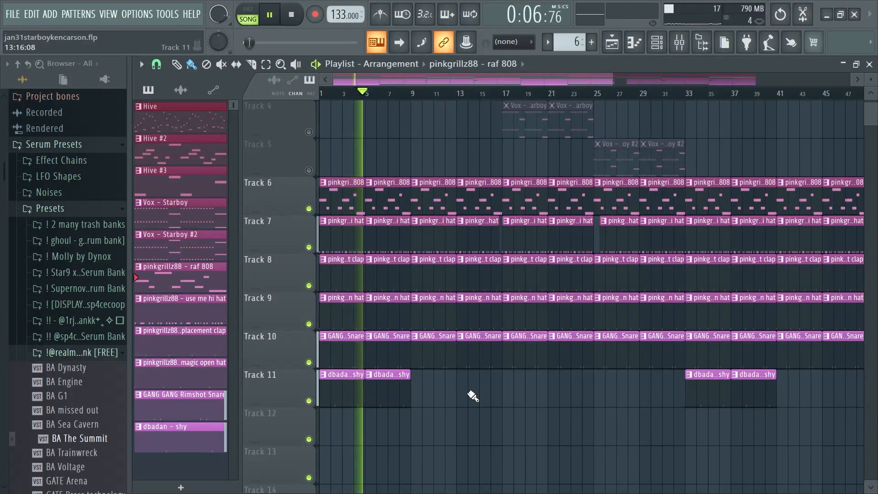
pyautogui.press('space')
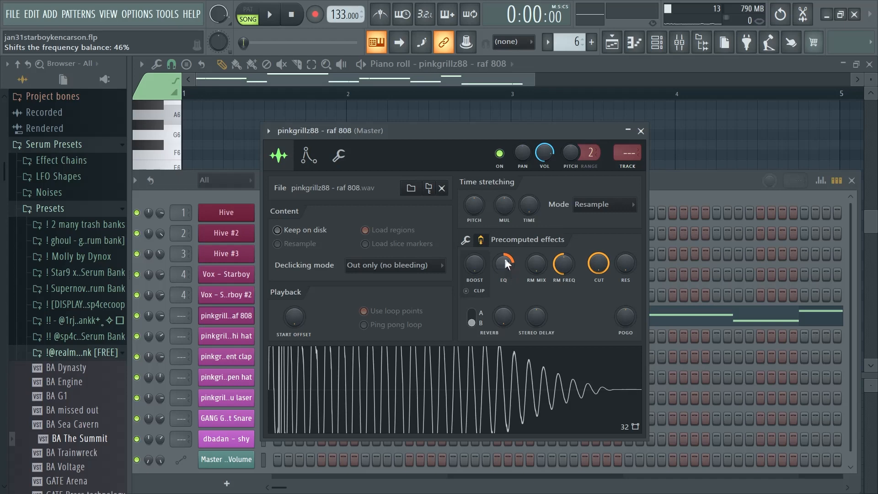
# Examine the raf 808 channel's envelope and miscellaneous settings, and bring up the mixer's master track.
pyautogui.click(308, 156)
pyautogui.click(338, 156)
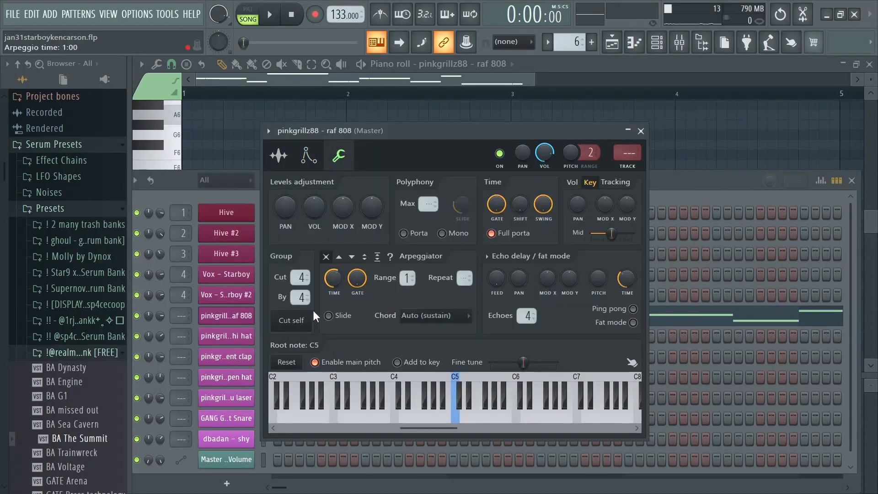
pyautogui.press('F9')
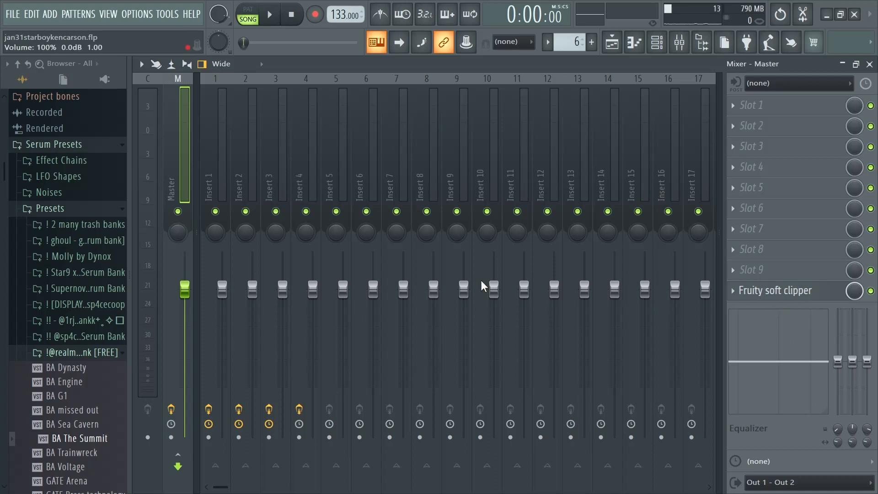
# Inspect the effect chains of mixer inserts 1, 3 and 4, including their Fruity parametric EQ 2 curves, and close the EQ.
pyautogui.click(212, 256)
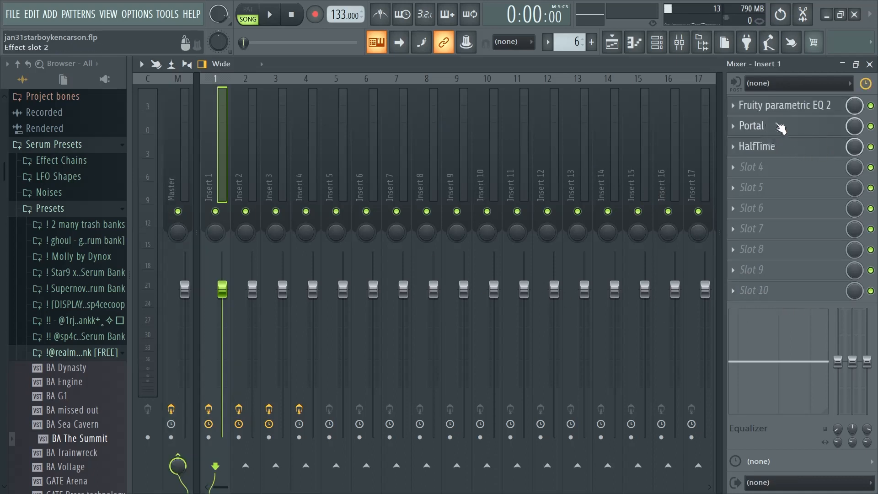
pyautogui.click(782, 106)
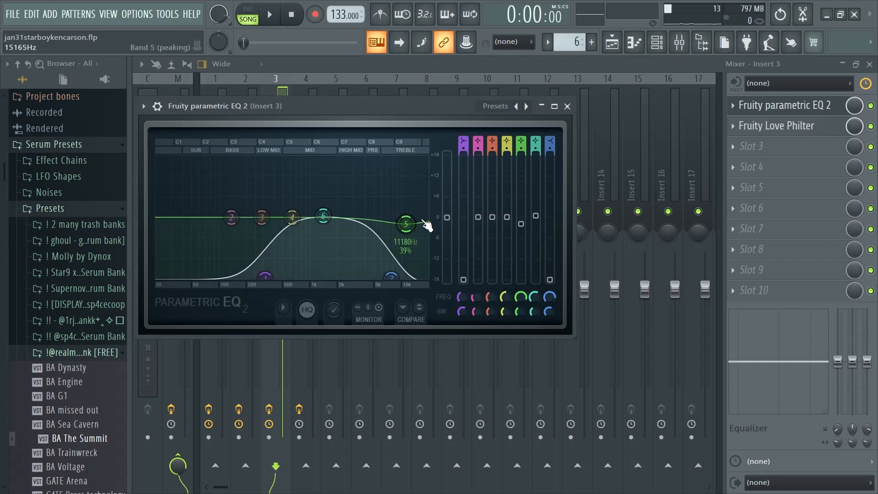
pyautogui.click(777, 105)
pyautogui.click(774, 126)
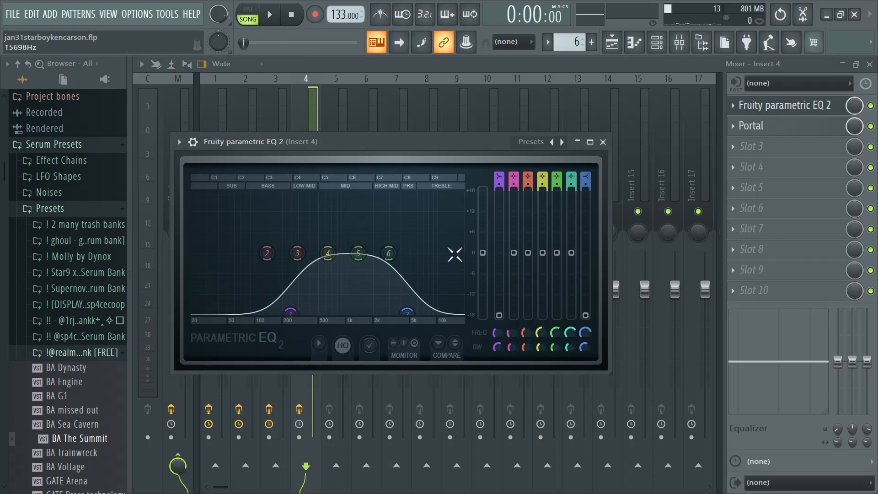
pyautogui.click(602, 141)
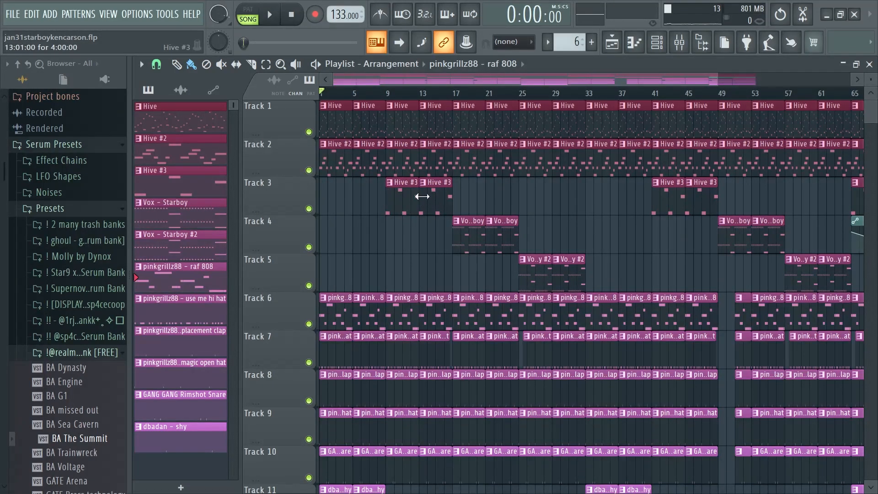
# Examine the playlist arrangement of tracks 1 to 11 from the first bar through to the Master volume automation at the end.
pyautogui.scroll(-1, 478, 190)
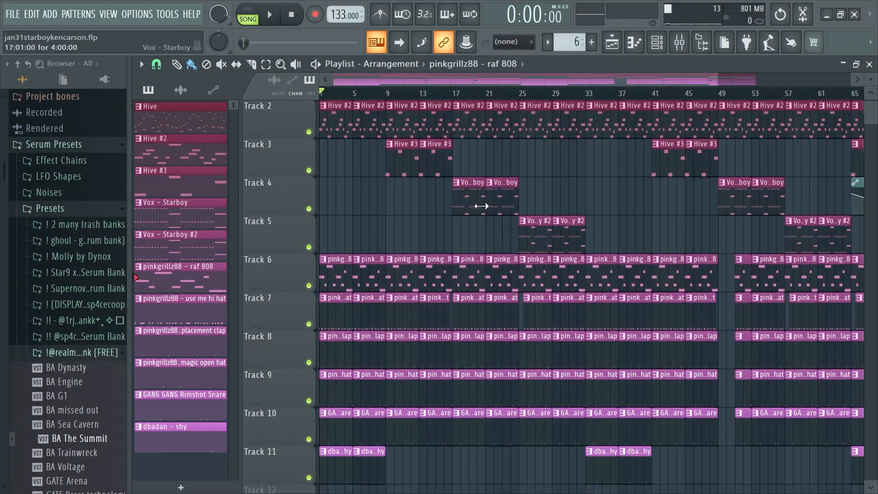
pyautogui.scroll(1, 477, 206)
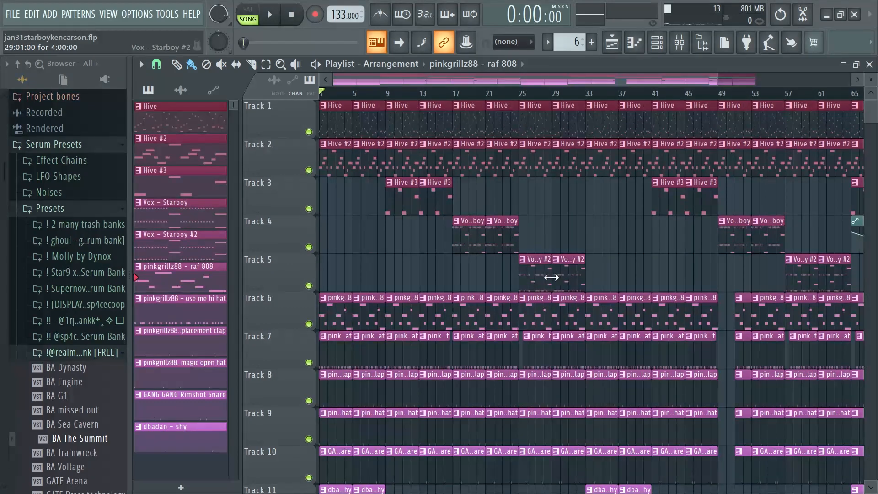
pyautogui.moveTo(585, 81); pyautogui.dragTo(619, 85)
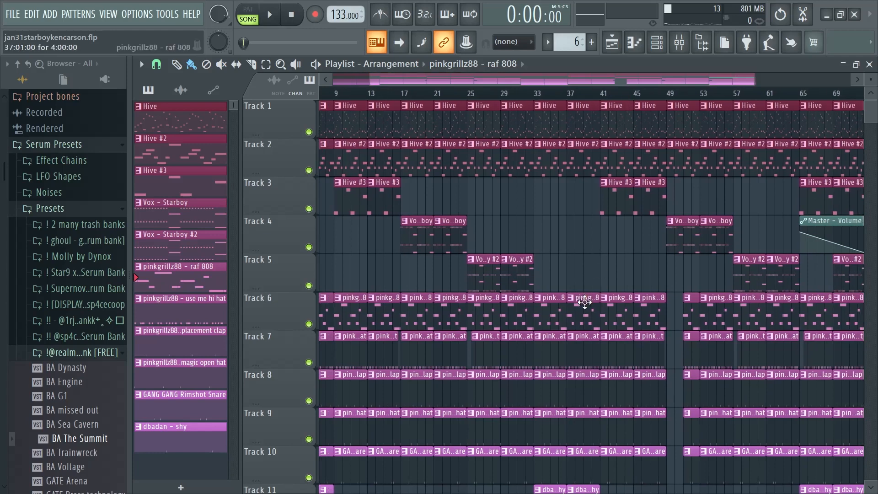
pyautogui.moveTo(724, 81); pyautogui.dragTo(758, 83)
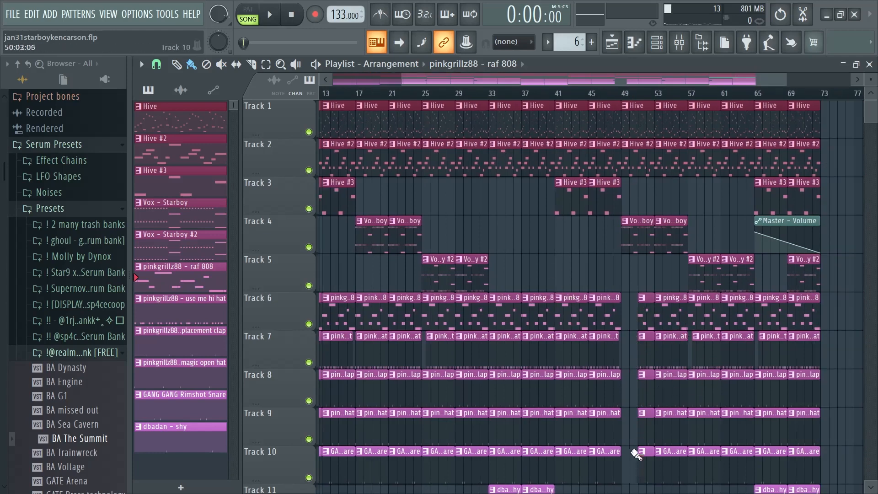
pyautogui.hscroll(2, 650, 370)
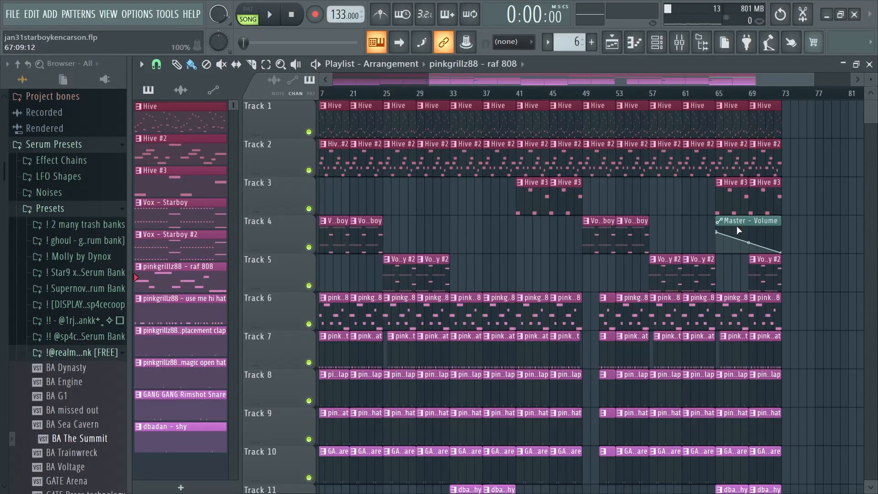
pyautogui.scroll(-1, 740, 231)
pyautogui.scroll(-2, 777, 214)
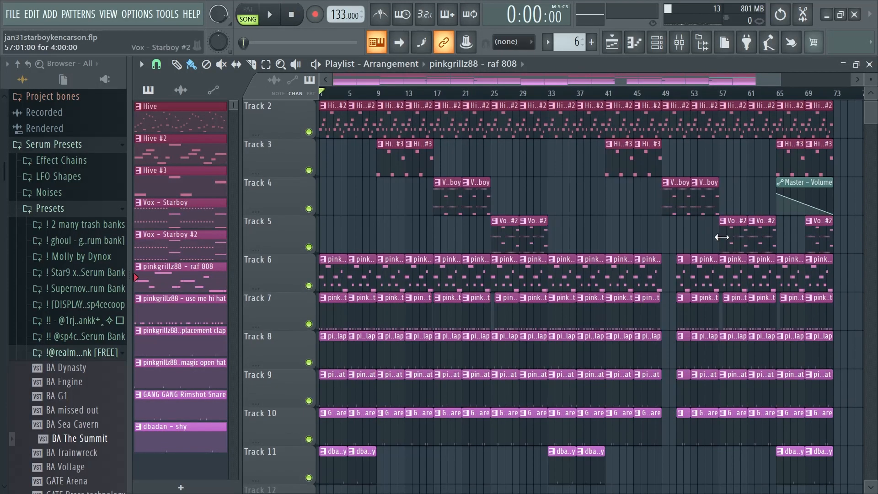
pyautogui.scroll(1, 691, 227)
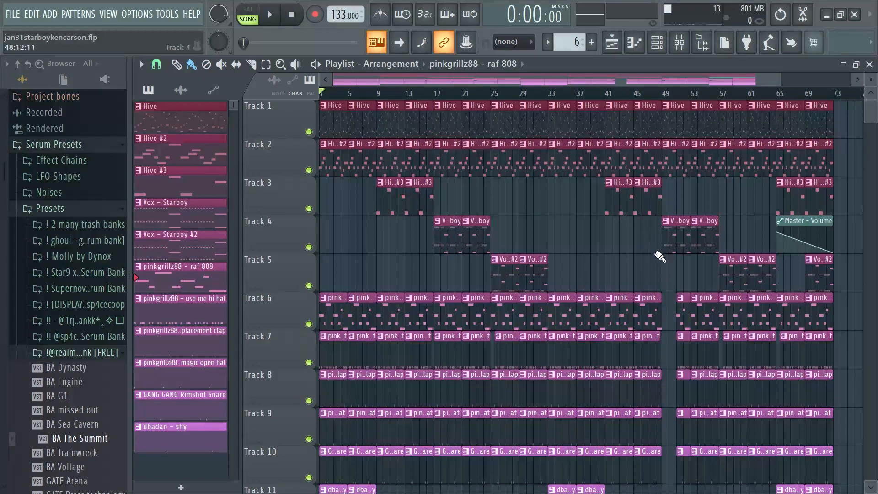